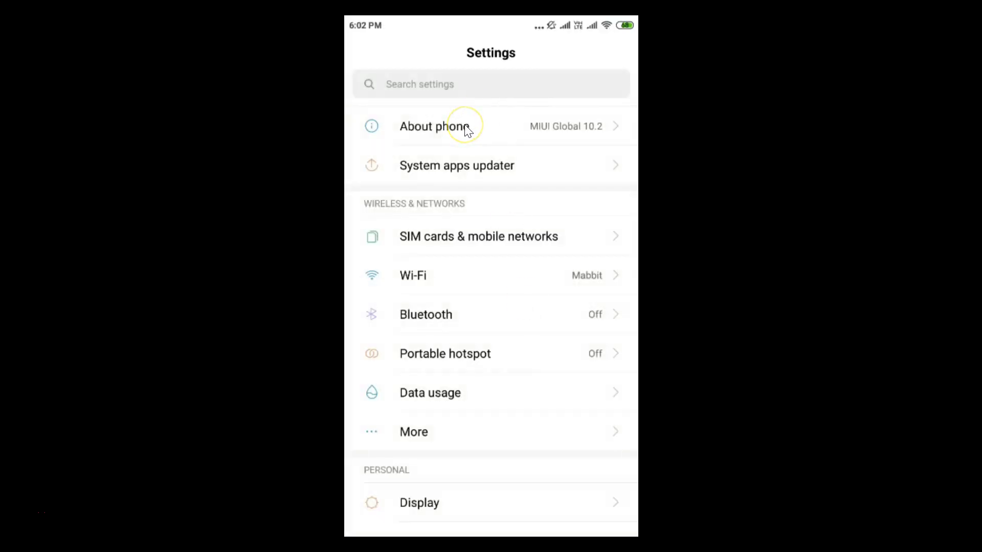
# - Go from the device information page to the home screen, relaunch Settings, and reach App settings
pyautogui.click(465, 130)
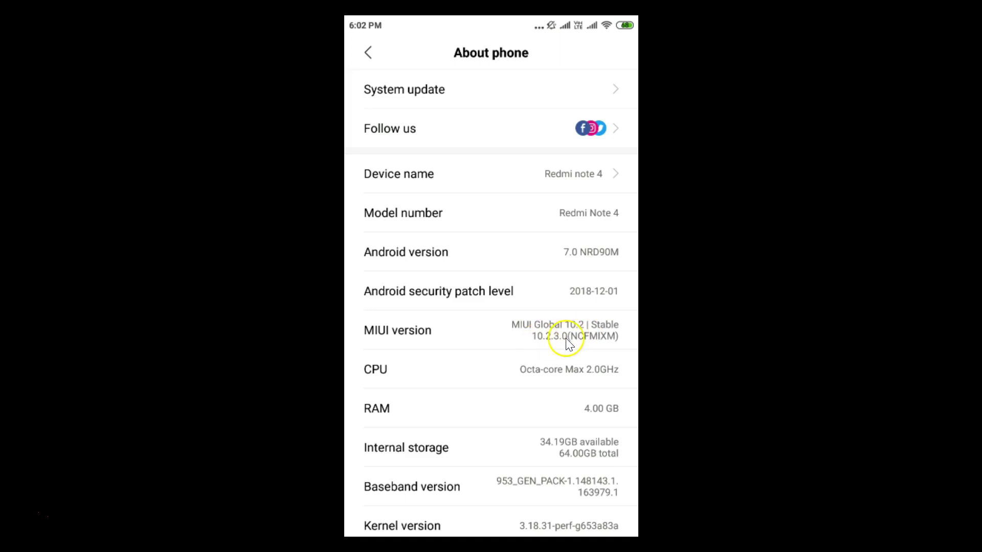
pyautogui.click(366, 54)
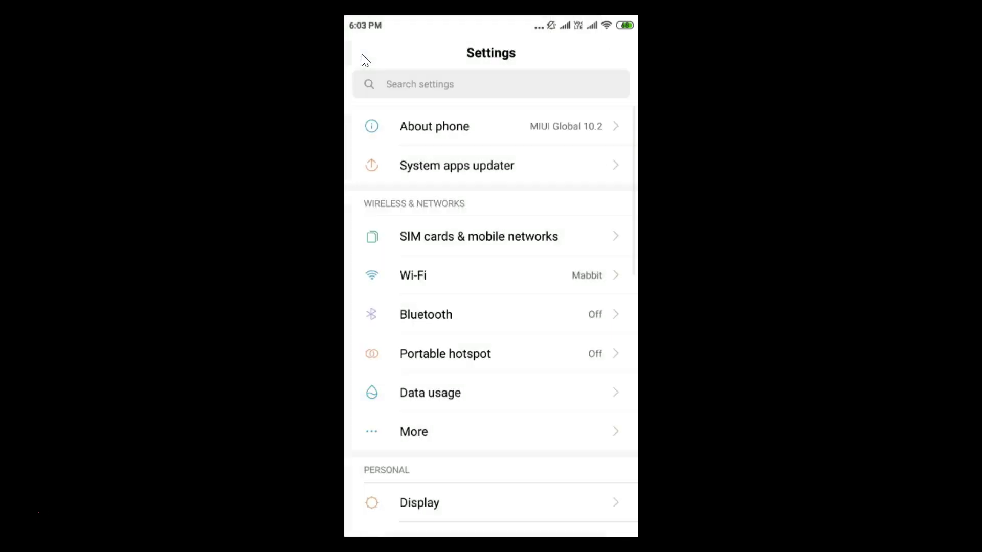
pyautogui.rightClick(363, 56)
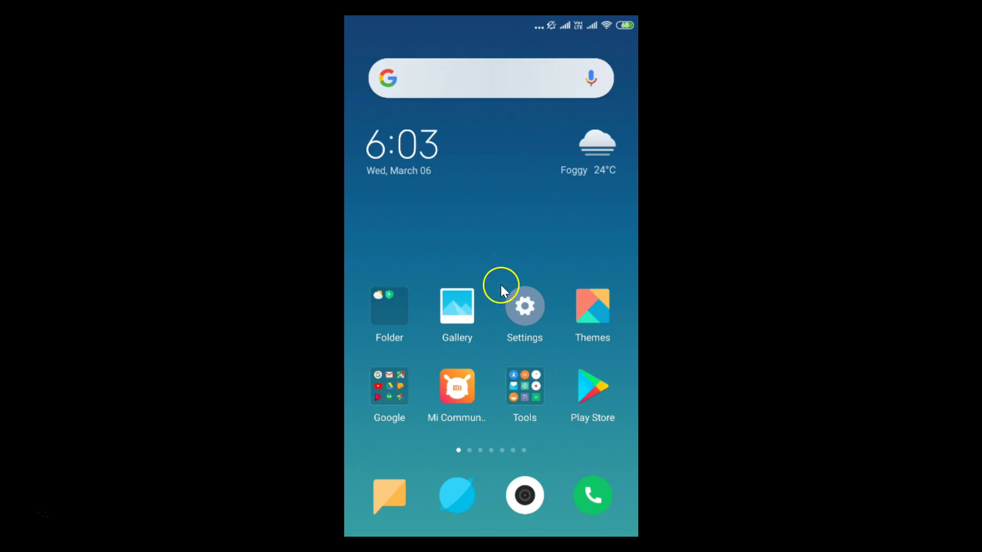
pyautogui.click(522, 306)
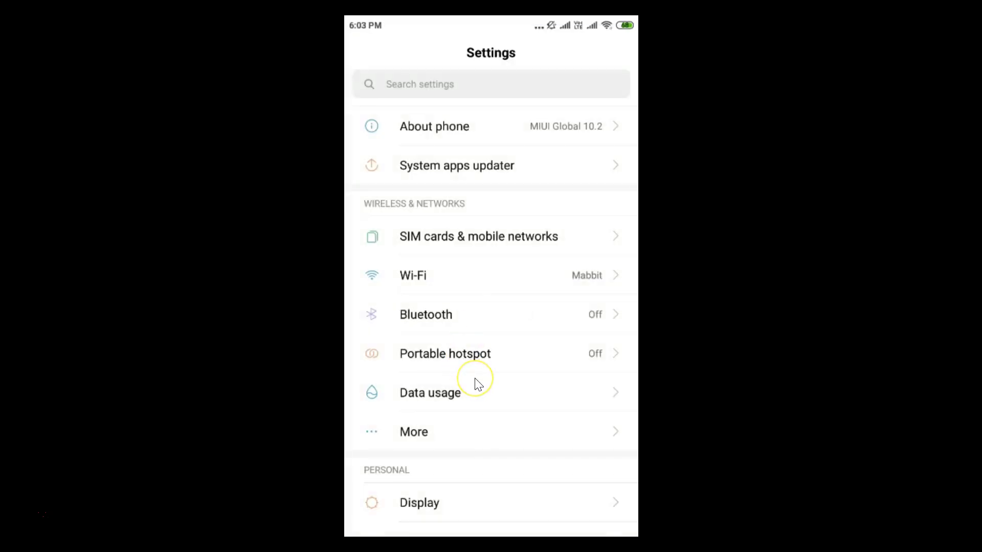
pyautogui.scroll(-5, 474, 383)
pyautogui.scroll(-3, 475, 384)
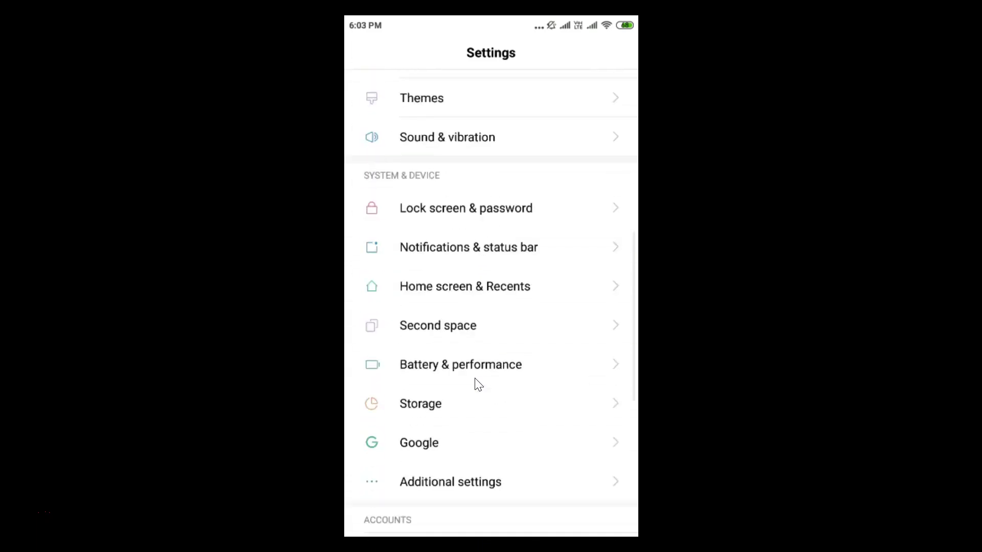
pyautogui.scroll(-2, 474, 383)
pyautogui.scroll(-4, 474, 384)
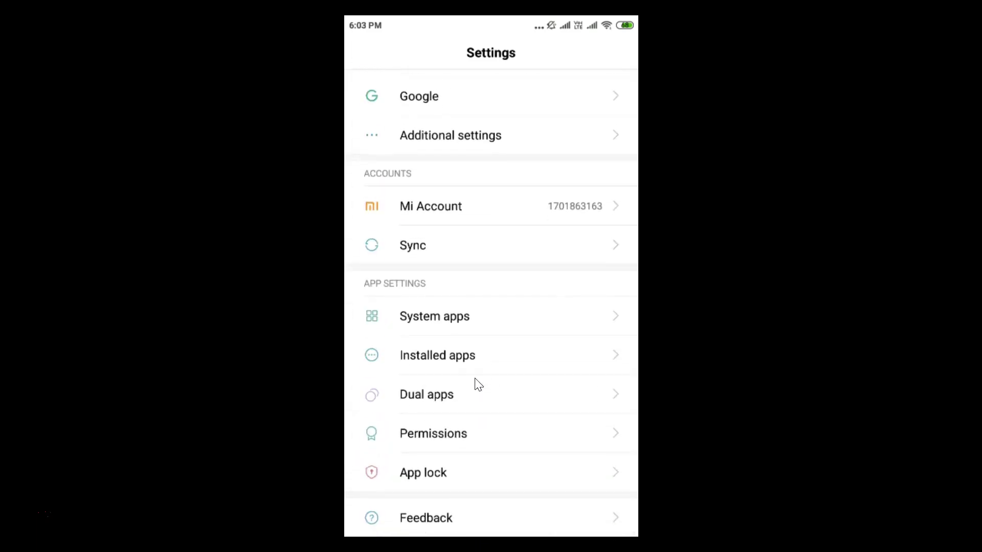
pyautogui.click(437, 368)
# - Open Installed apps (Manage apps, 162 apps) and show its three-dot options menu
pyautogui.click(419, 360)
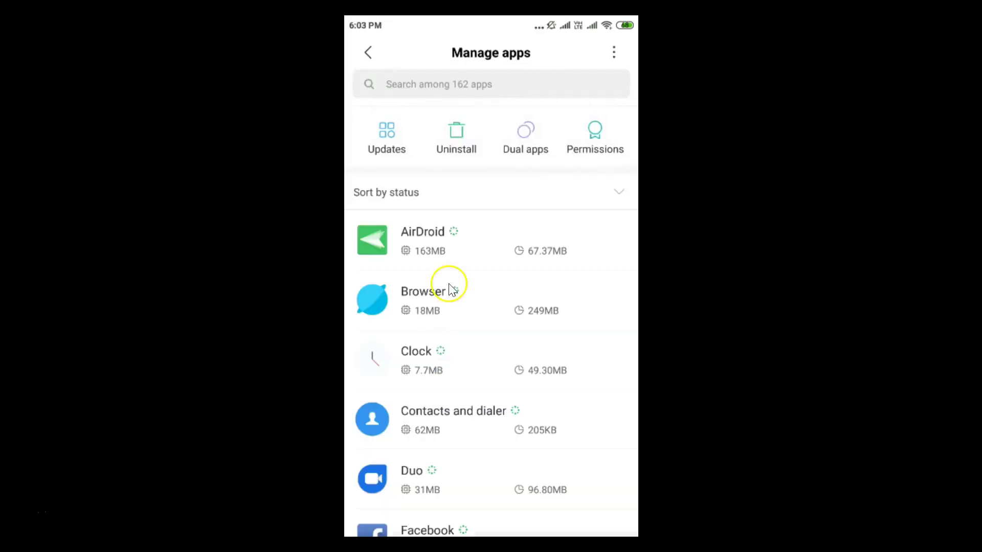
pyautogui.click(613, 60)
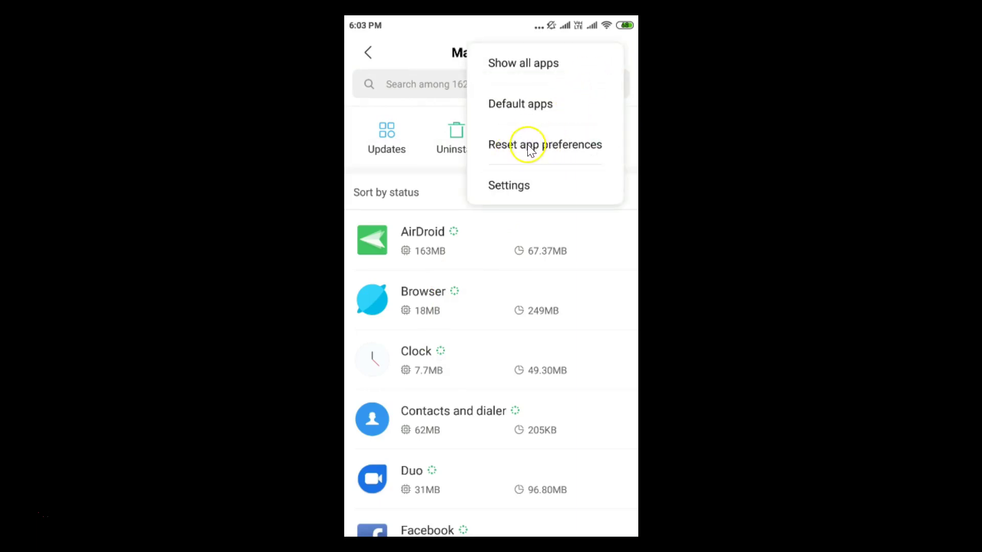
# - Choose Reset app preferences from the Manage apps overflow menu
pyautogui.click(560, 148)
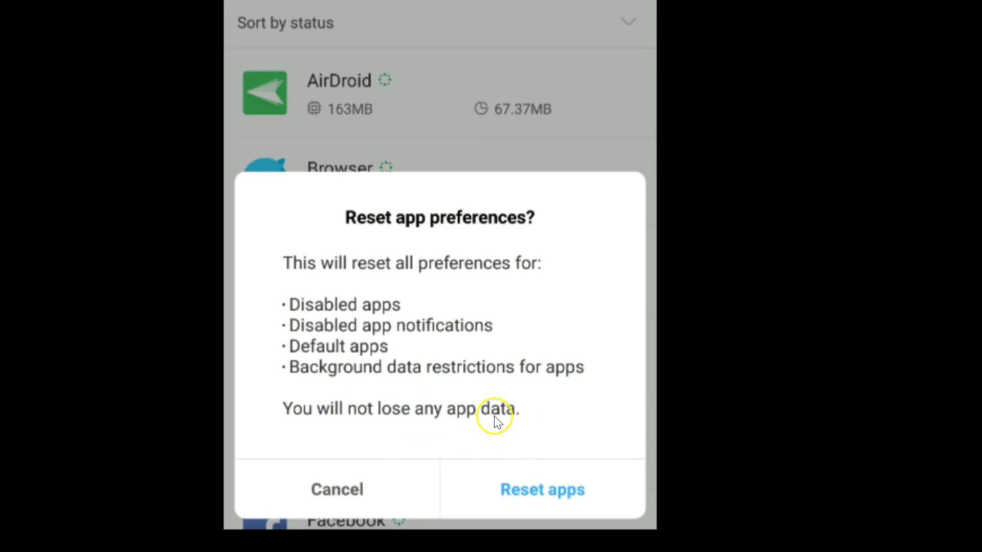
# - Confirm Reset apps, then exit Settings to the home screen
pyautogui.click(545, 491)
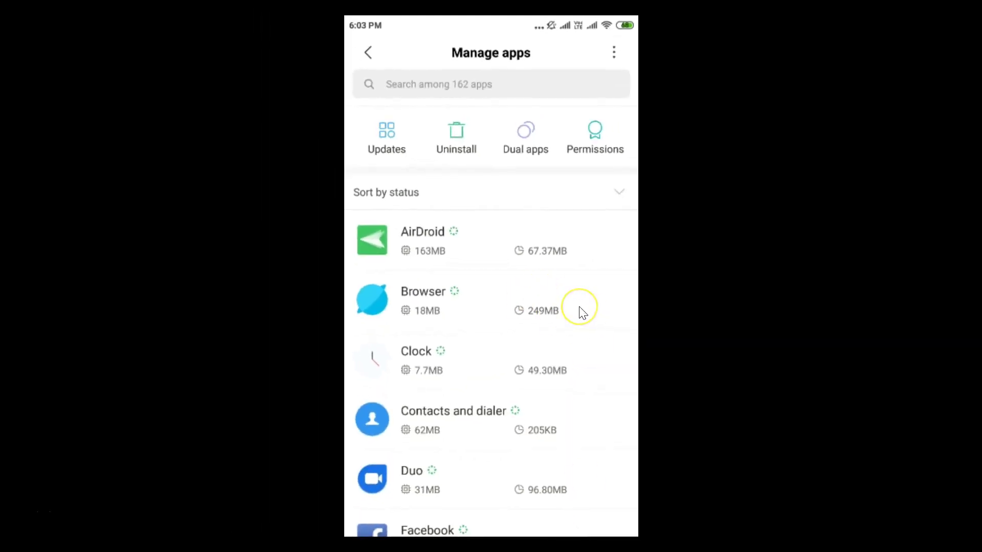
pyautogui.press('Escape')
pyautogui.press('Home')
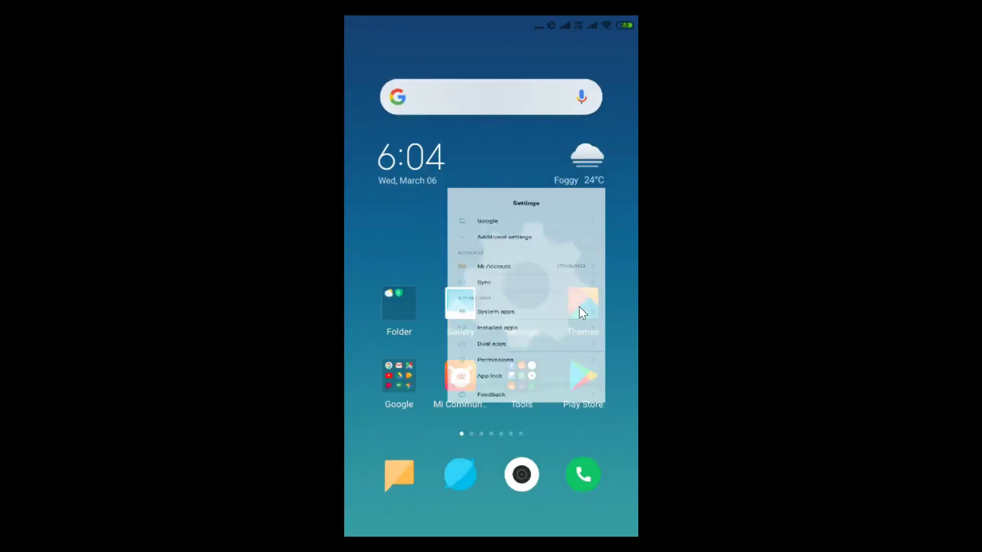